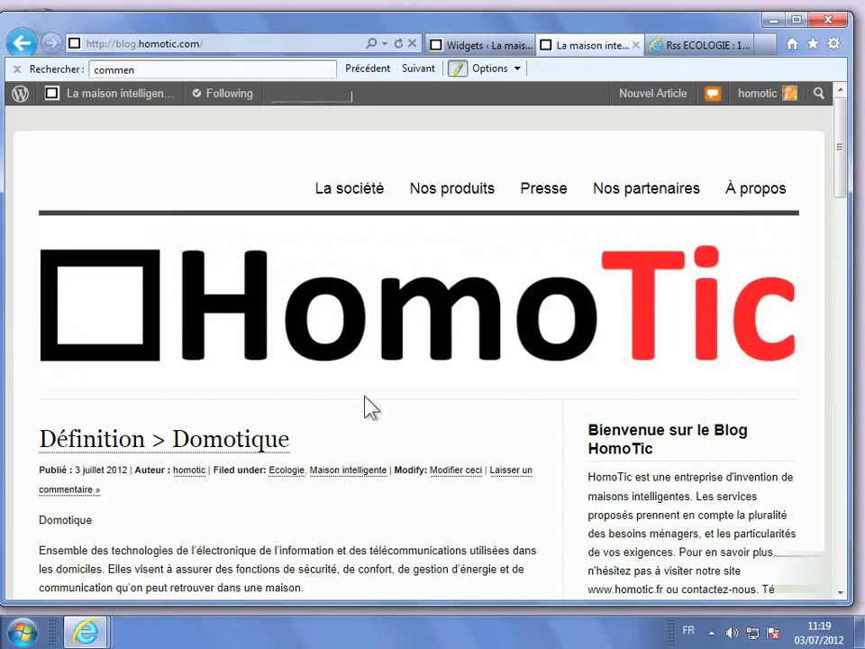
- Examine the Journal d'un terrien RSS feed shown in the blog's sidebar
scroll(371, 407, "down", 5)
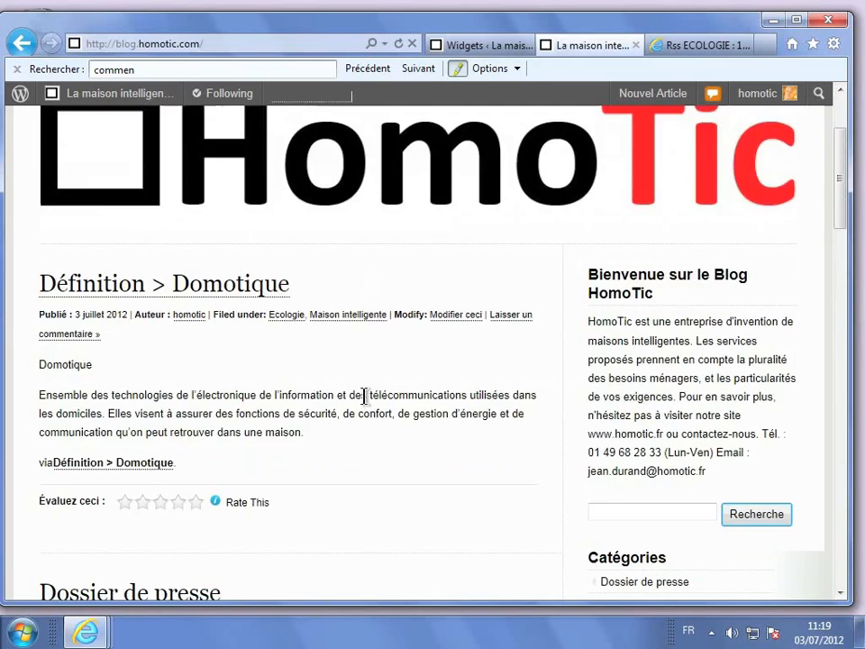
scroll(371, 408, "down", 5)
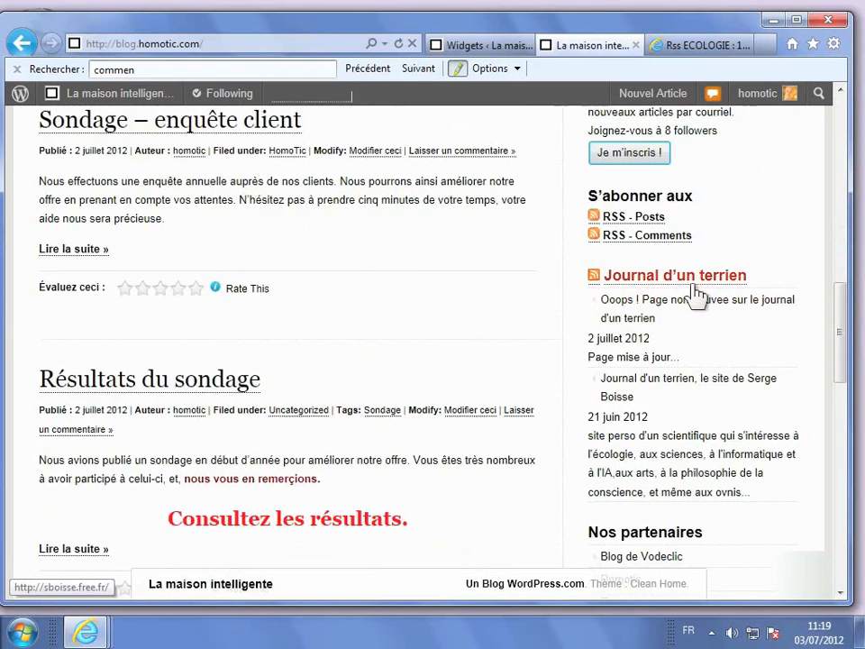
mouse_move(696, 293)
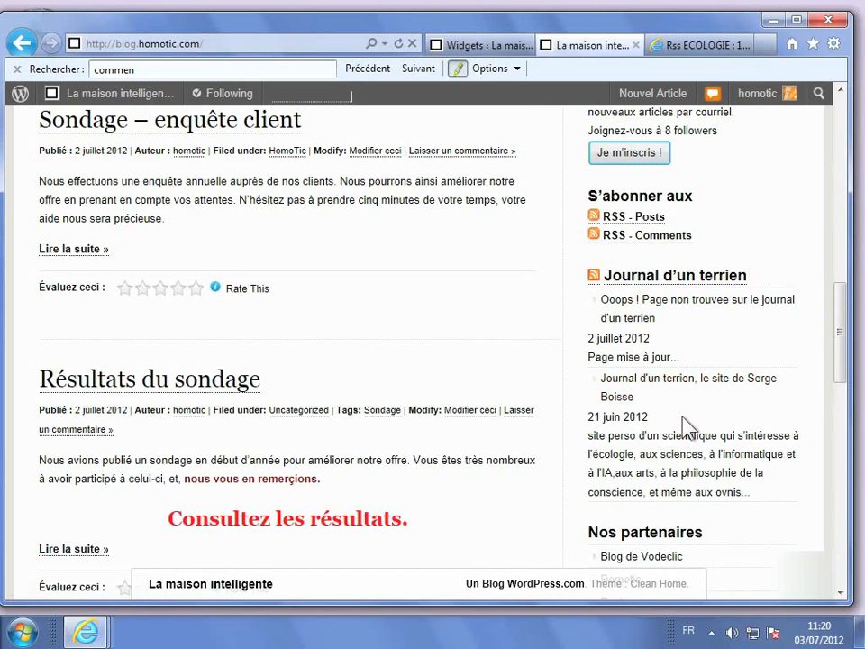
- Open the Nature jardin feed from the fluxrss.fr ecology directory and copy its address
left_click(694, 60)
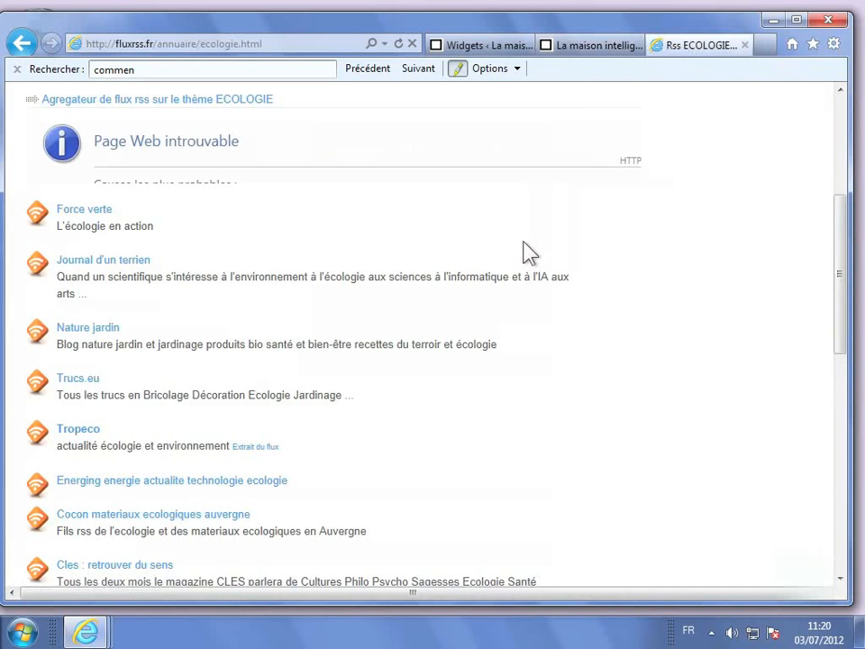
scroll(530, 253, "up", 3)
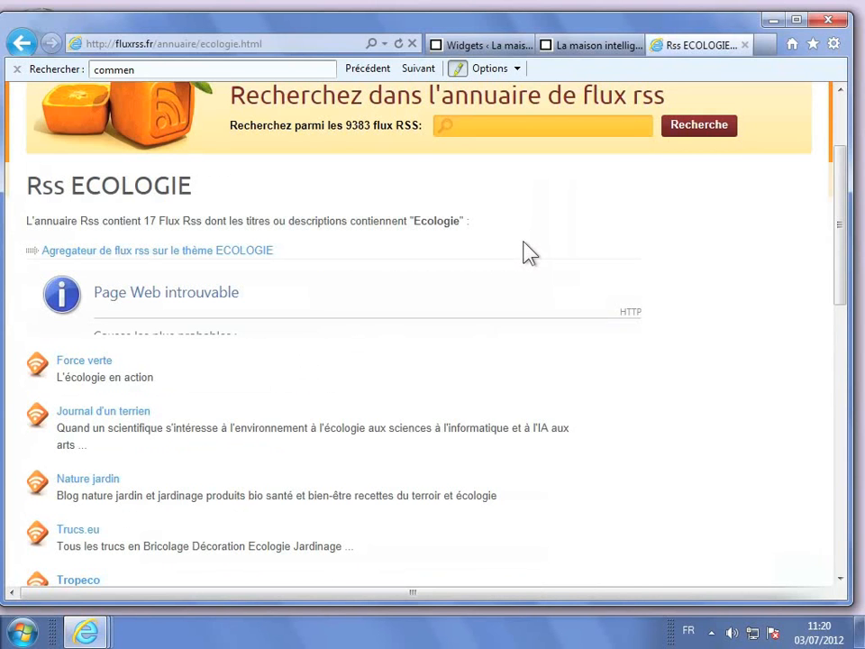
scroll(530, 254, "down", 2)
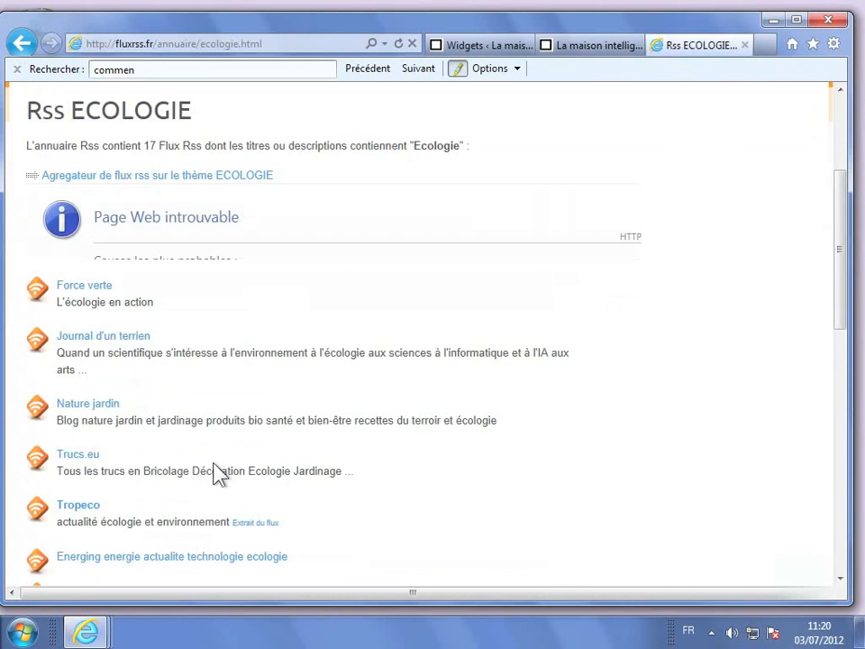
left_click(106, 414)
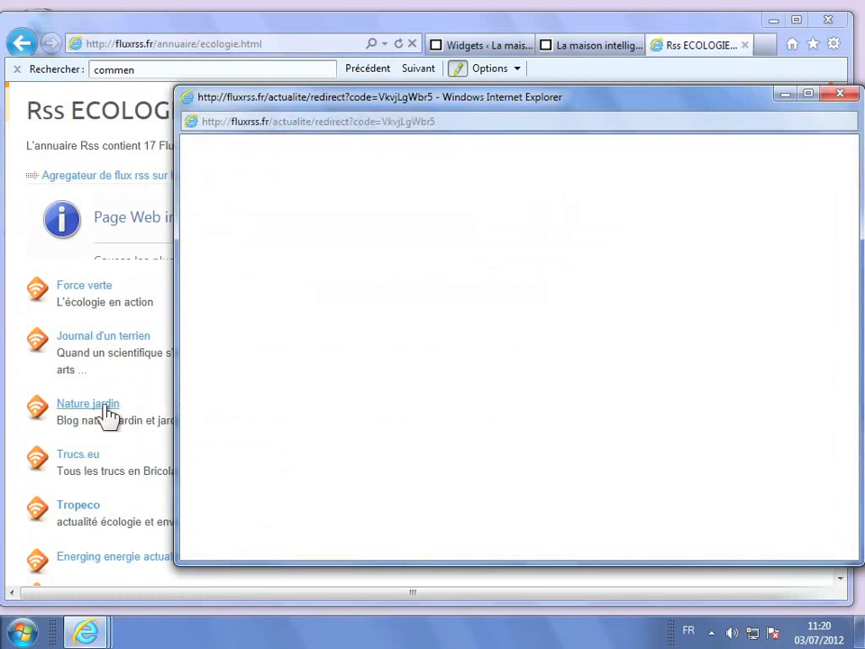
left_click(347, 122)
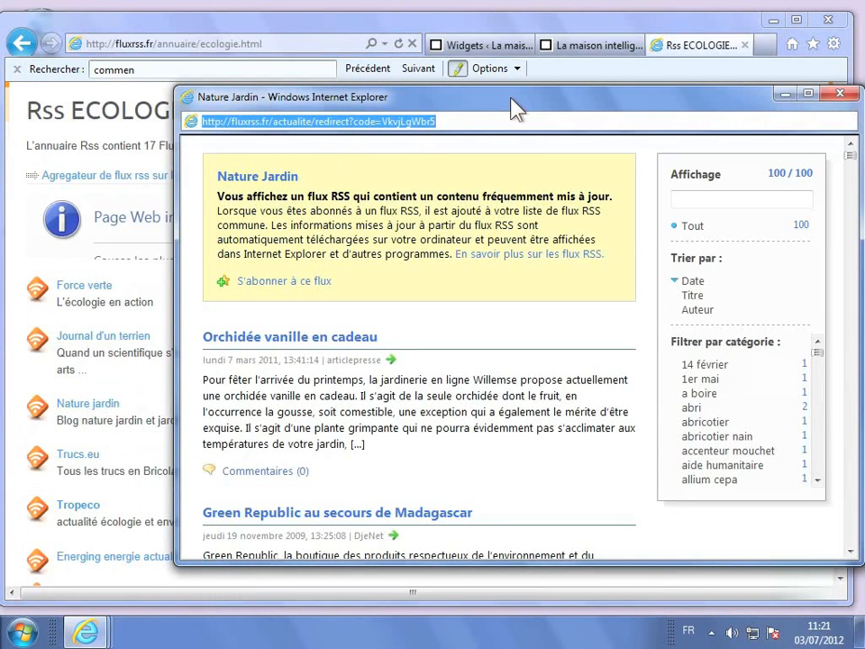
- On the WordPress Widgets page, collapse the Journal d'un terrien feed widget and add a Flux widget as the first item of the Sidebar area
left_click(501, 50)
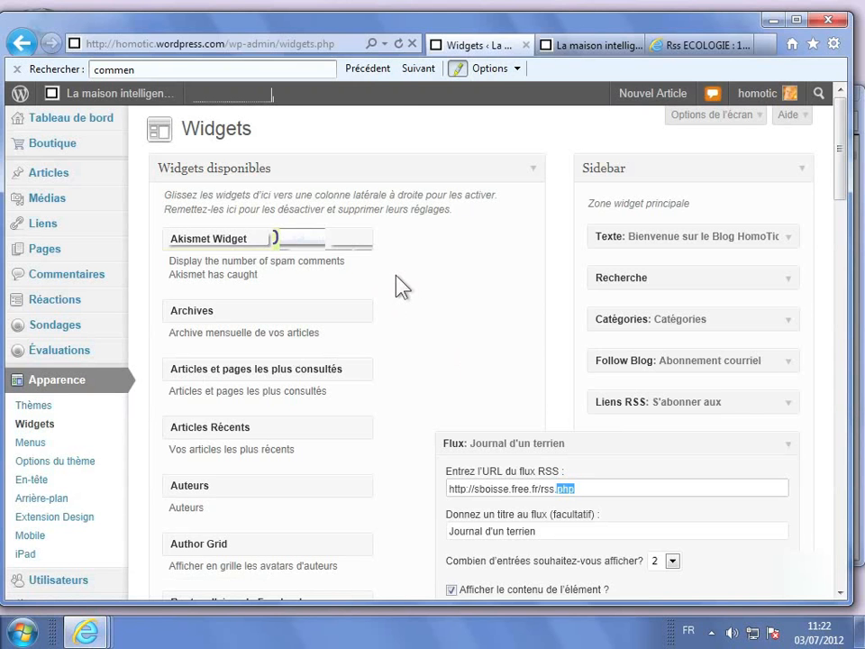
scroll(402, 287, "down", 2)
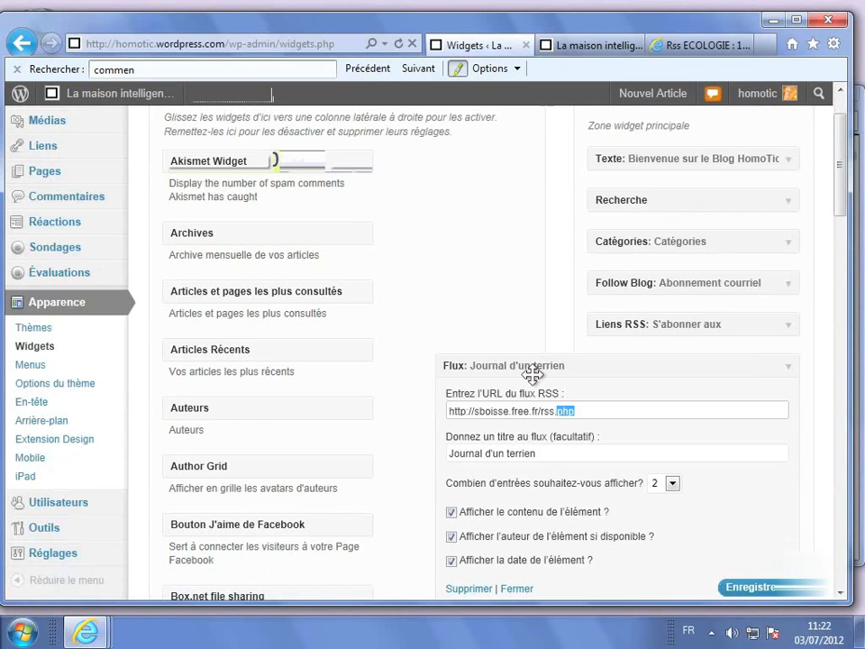
left_click(788, 369)
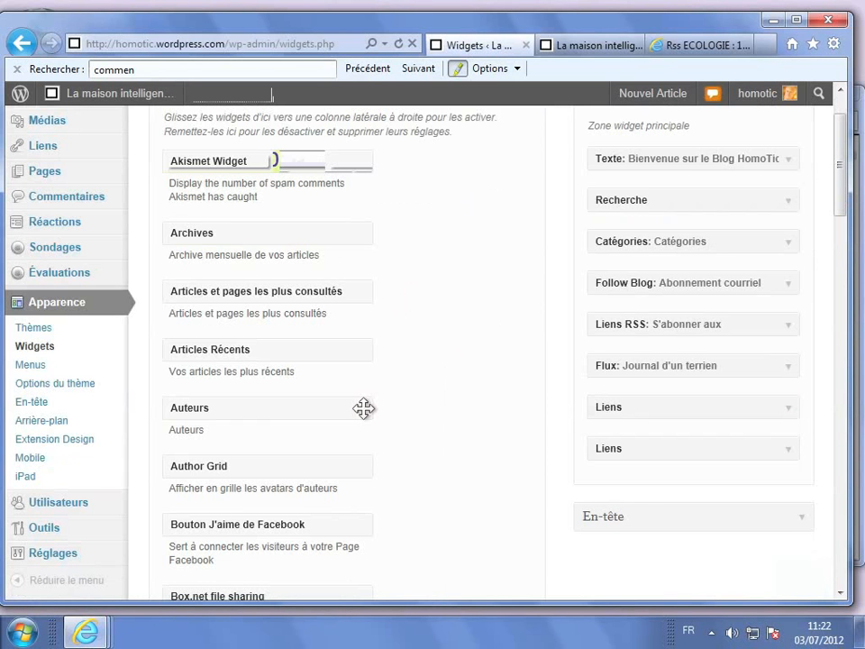
scroll(365, 415, "down", 5)
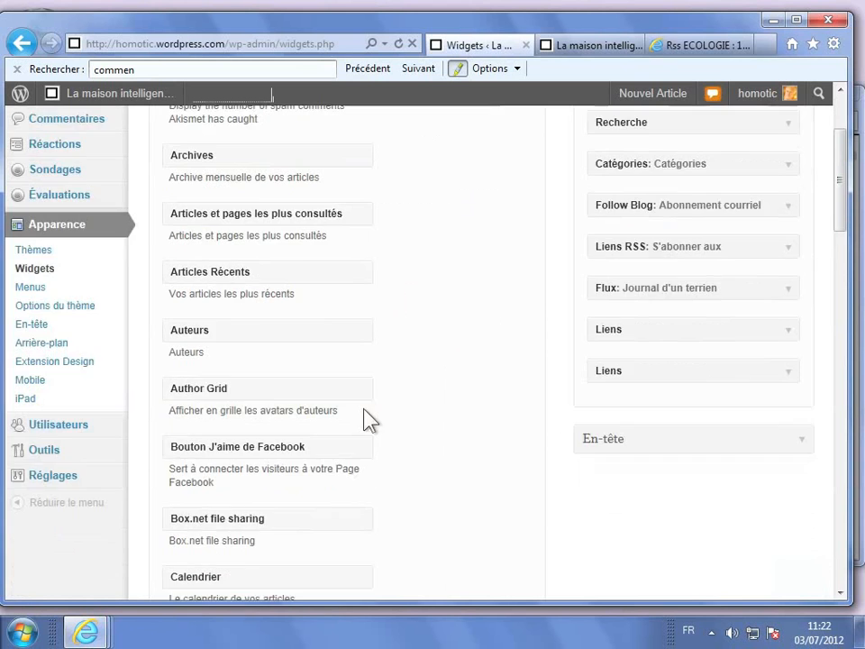
scroll(365, 414, "down", 1)
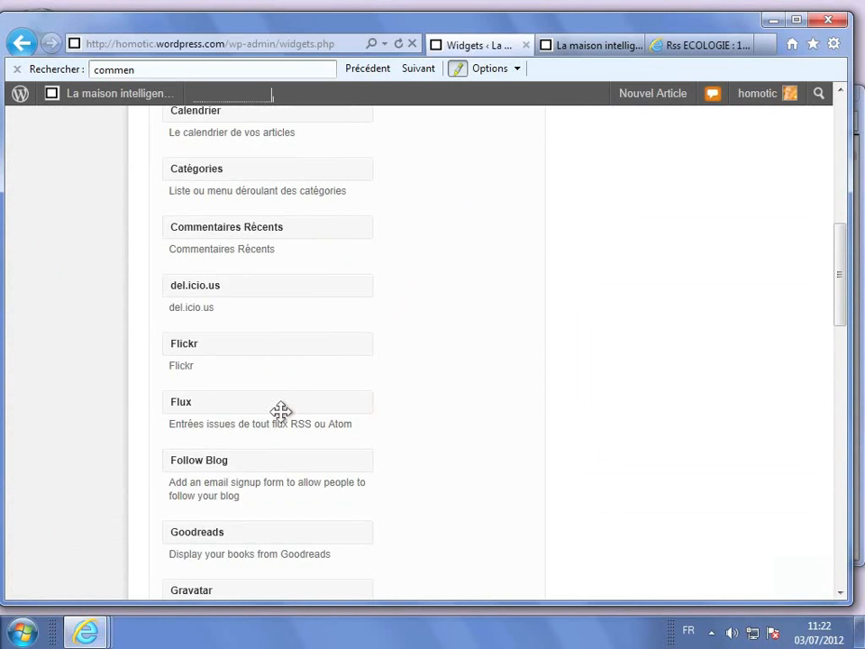
left_click_drag(282, 411, 701, 165)
scroll(691, 252, "up", 7)
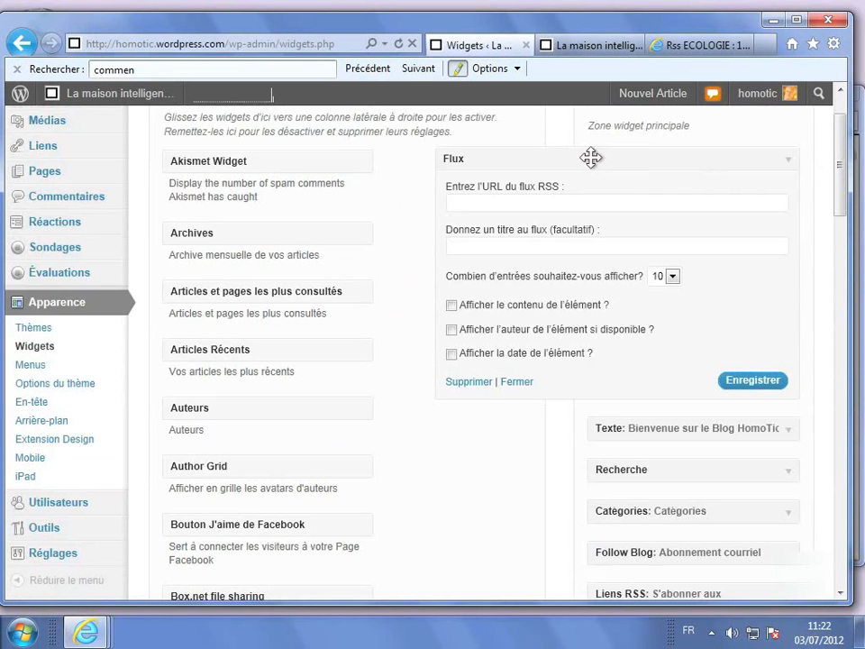
left_click(476, 198)
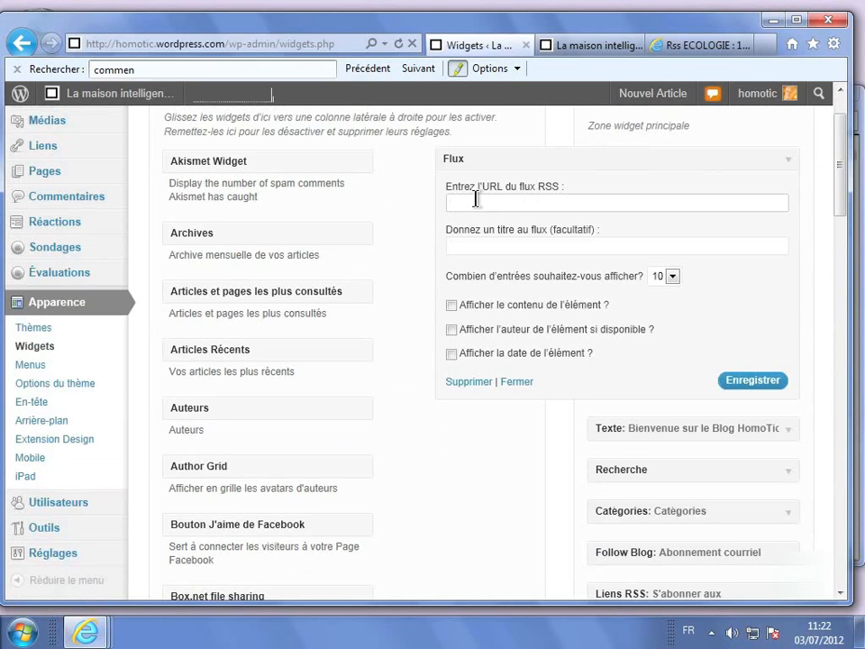
type("http://fluxrss.fr/actualite/redirect?code=VkvjLqWbr5")
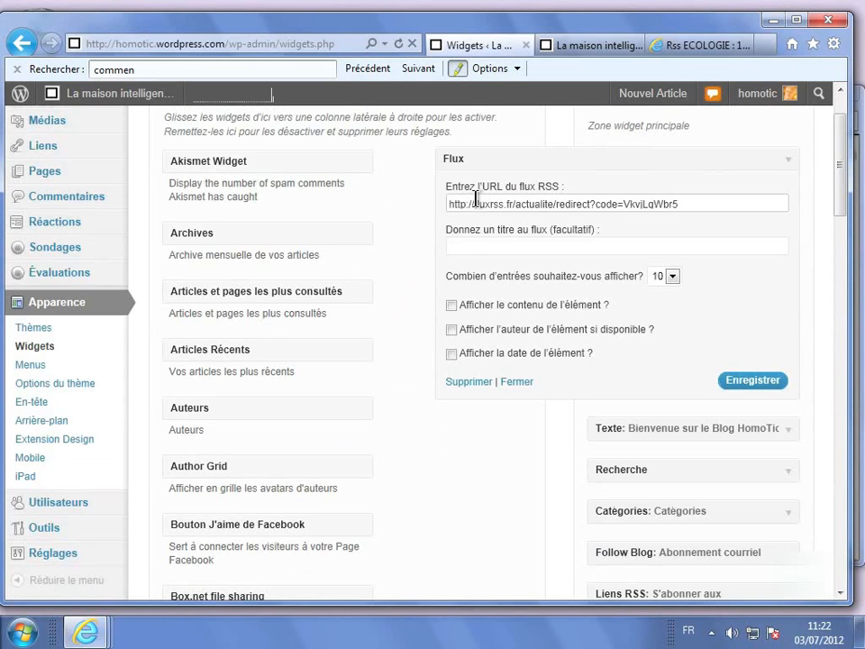
left_click(490, 246)
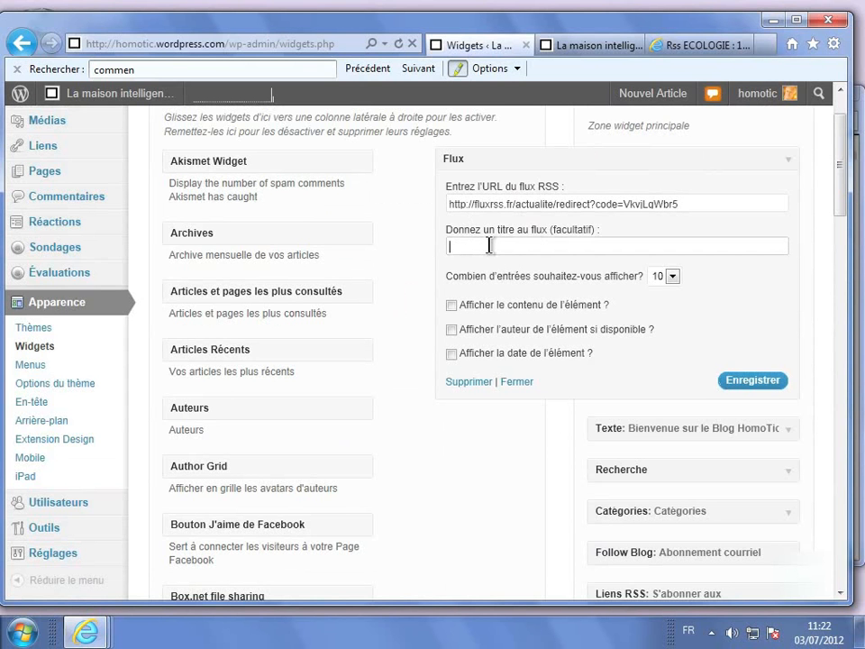
type("Blog Nature Jardin")
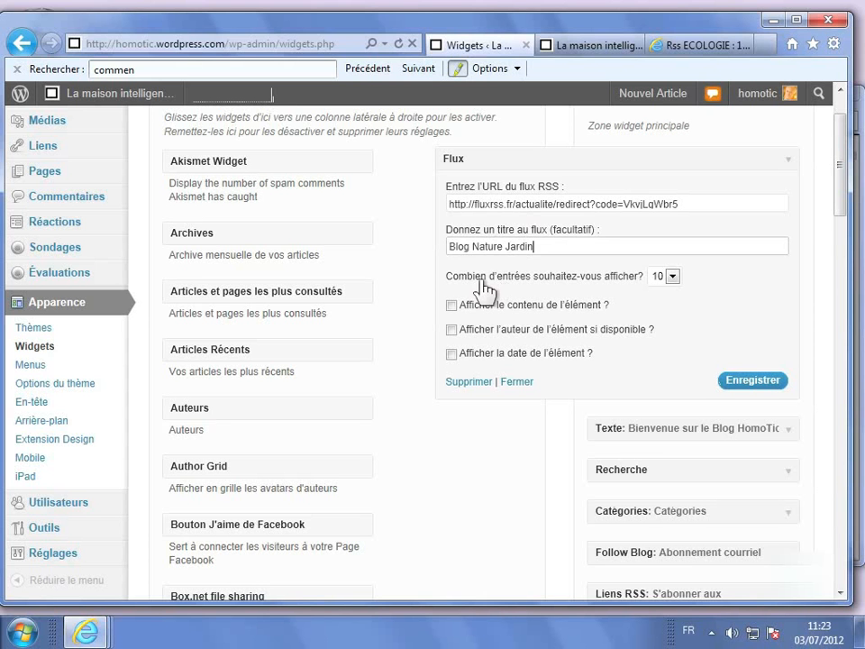
- Configure the Flux widget to display 3 entries with item content and date, and save it
left_click(666, 279)
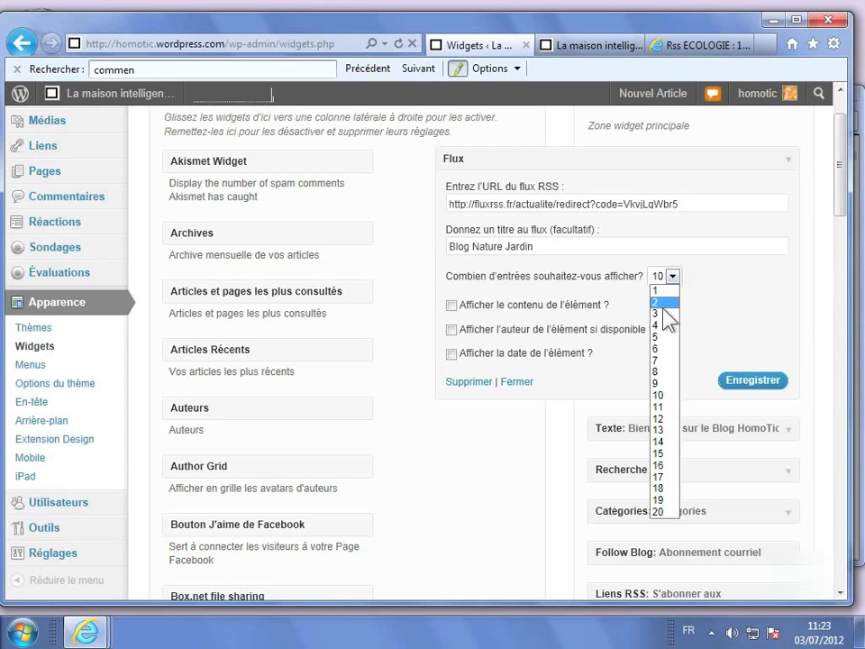
left_click(664, 313)
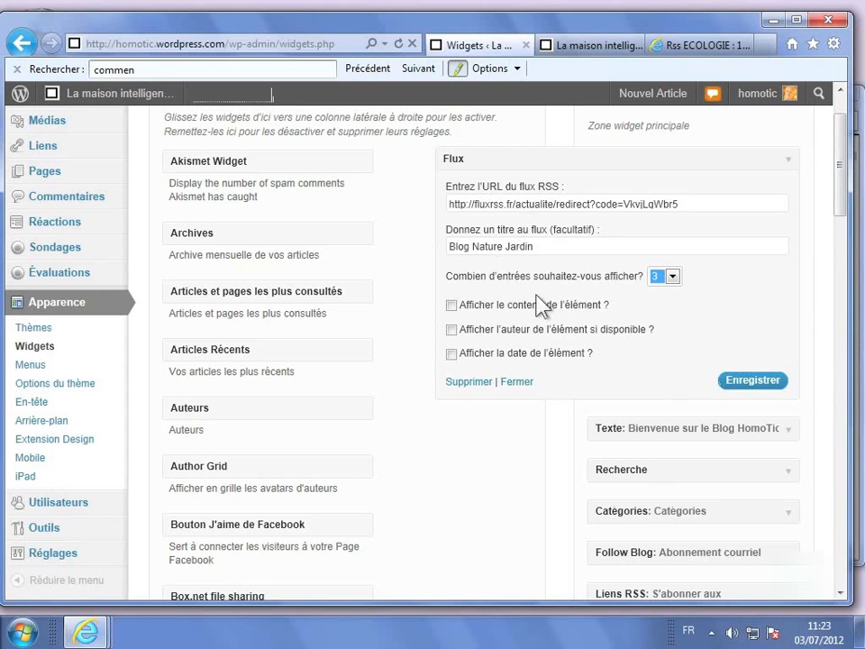
left_click(452, 305)
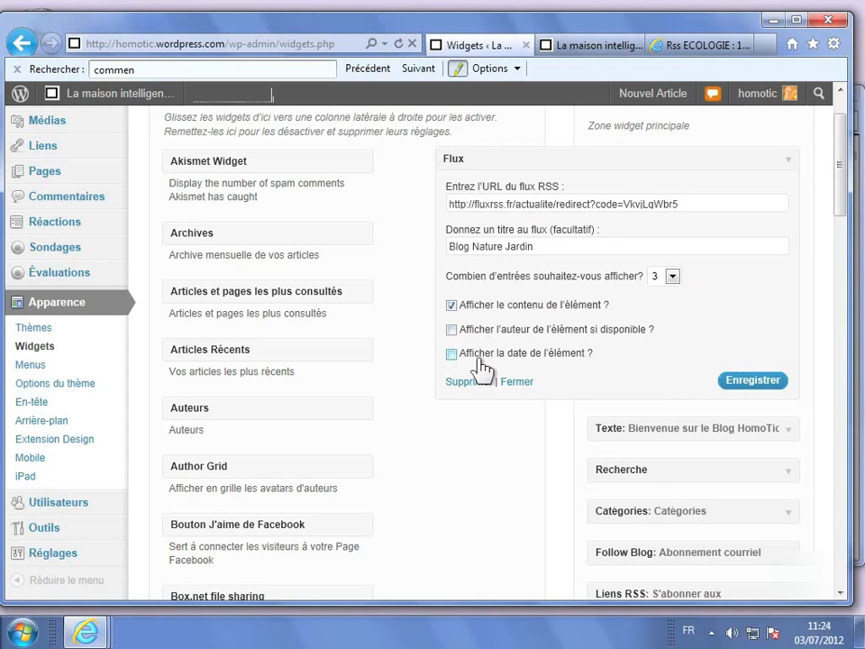
left_click(453, 354)
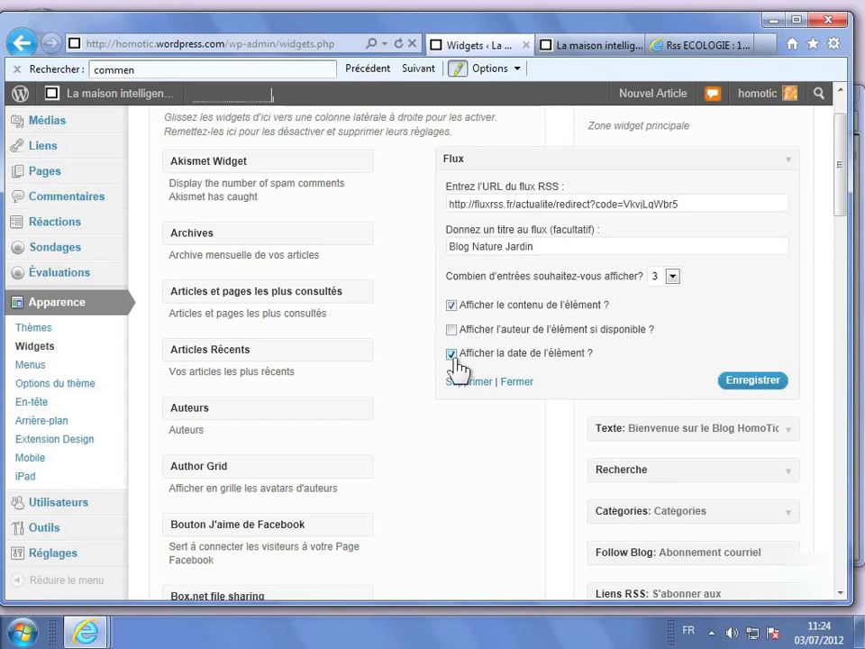
left_click(751, 385)
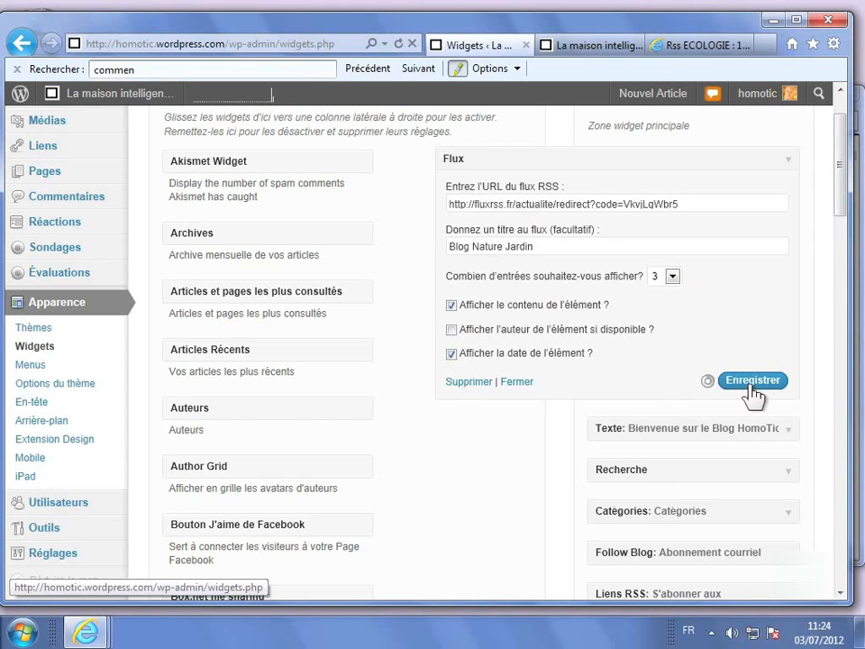
- Reload the blog's home page and review the Blog Nature Jardin feed entries in the sidebar
left_click(605, 50)
scroll(475, 180, "down", 5)
scroll(475, 181, "up", 5)
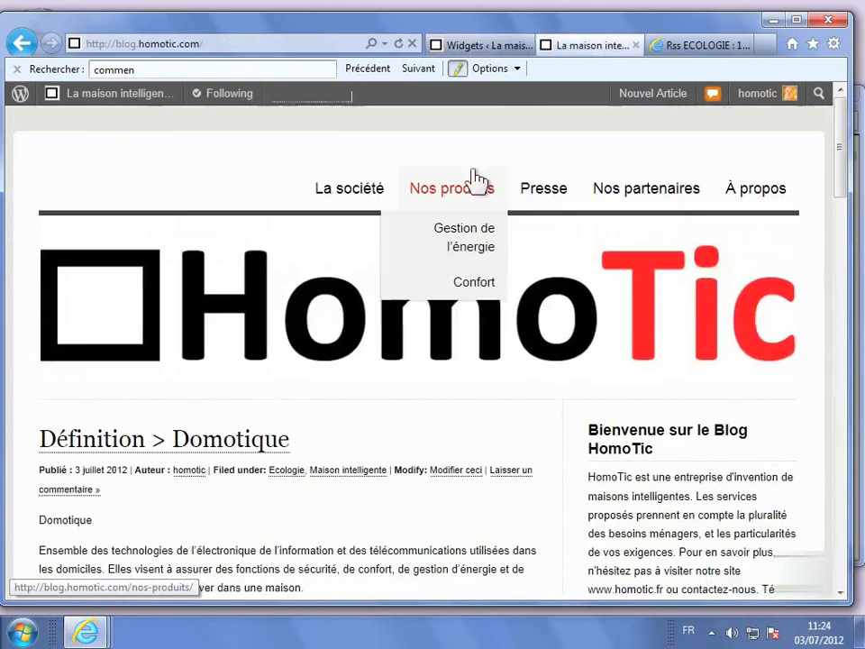
left_click(475, 184)
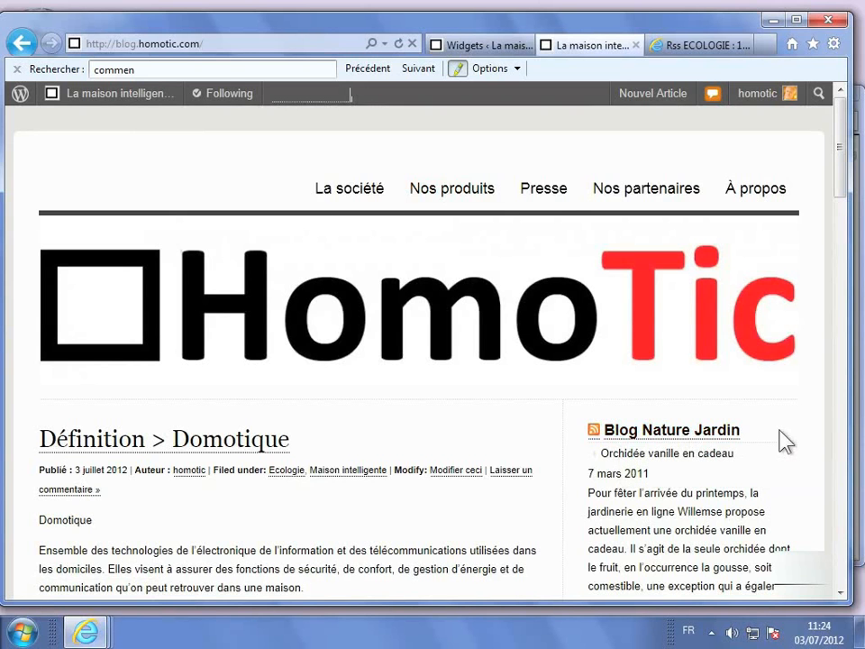
scroll(782, 441, "down", 3)
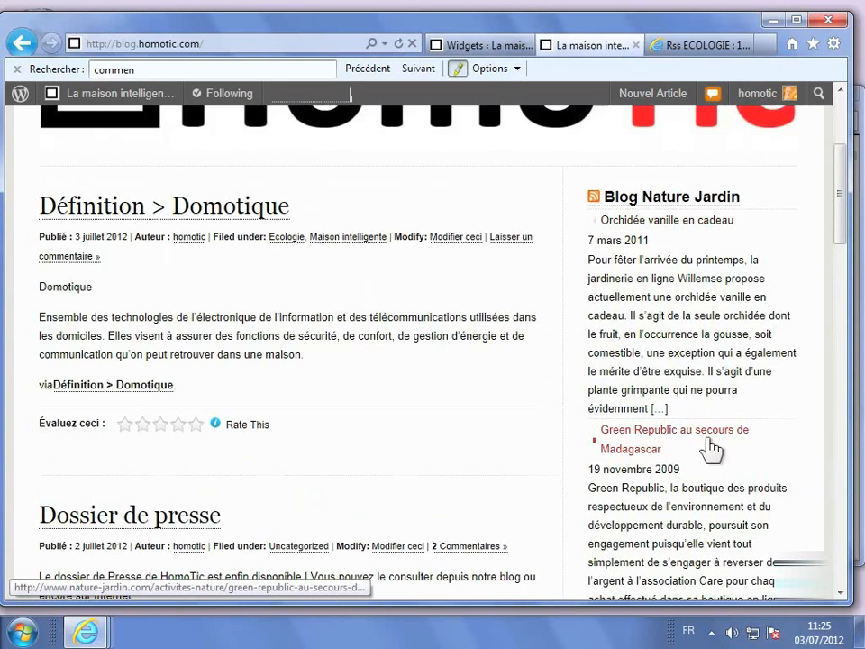
scroll(712, 447, "down", 3)
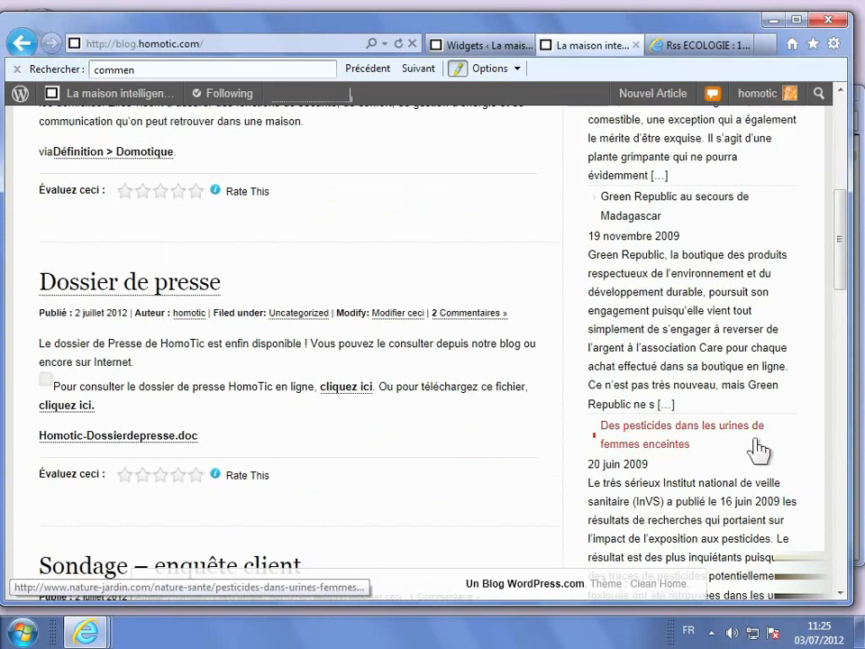
scroll(757, 448, "up", 3)
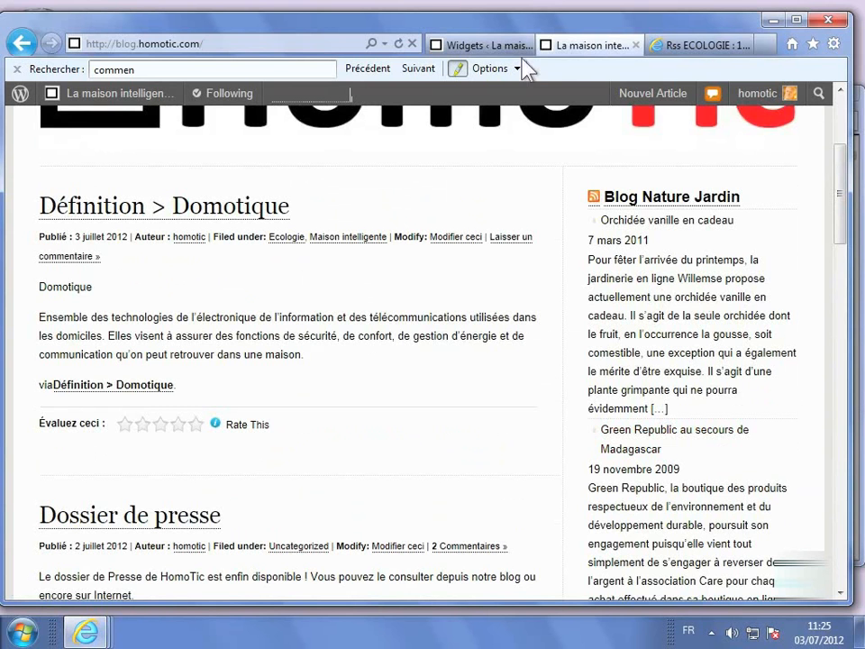
- Delete the Blog Nature Jardin feed widget from the Sidebar area and reload the blog's home page
left_click(493, 51)
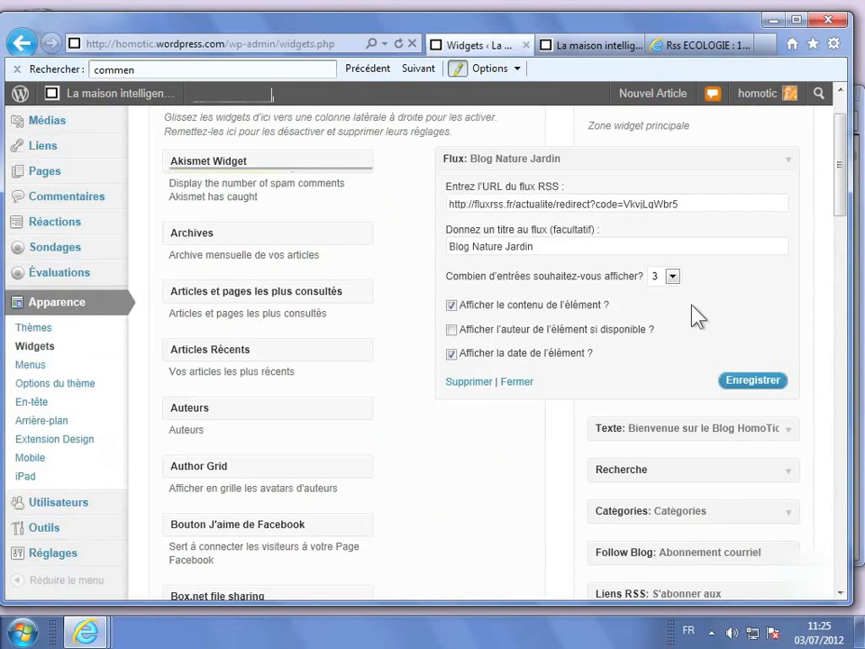
left_click(469, 382)
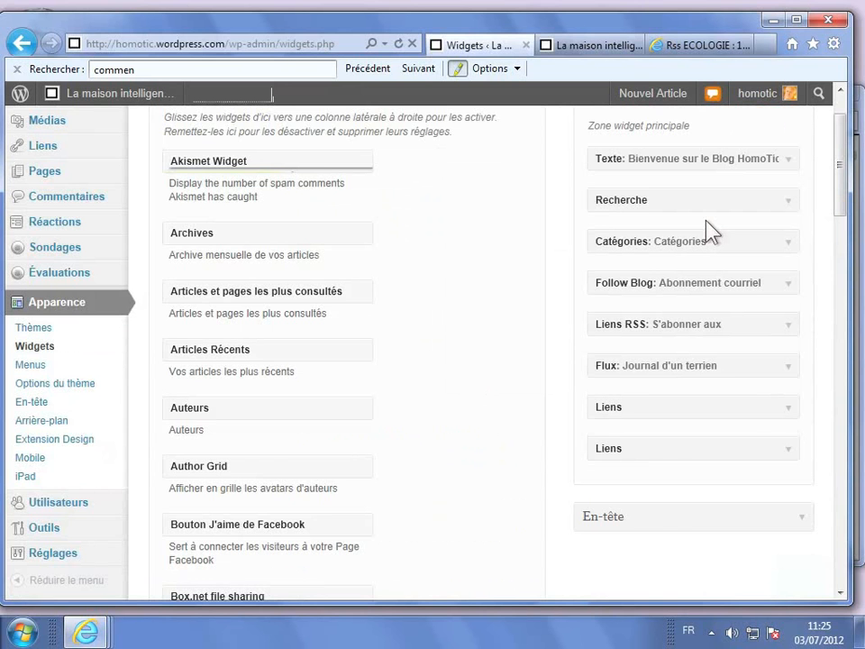
left_click(610, 45)
key("F5")
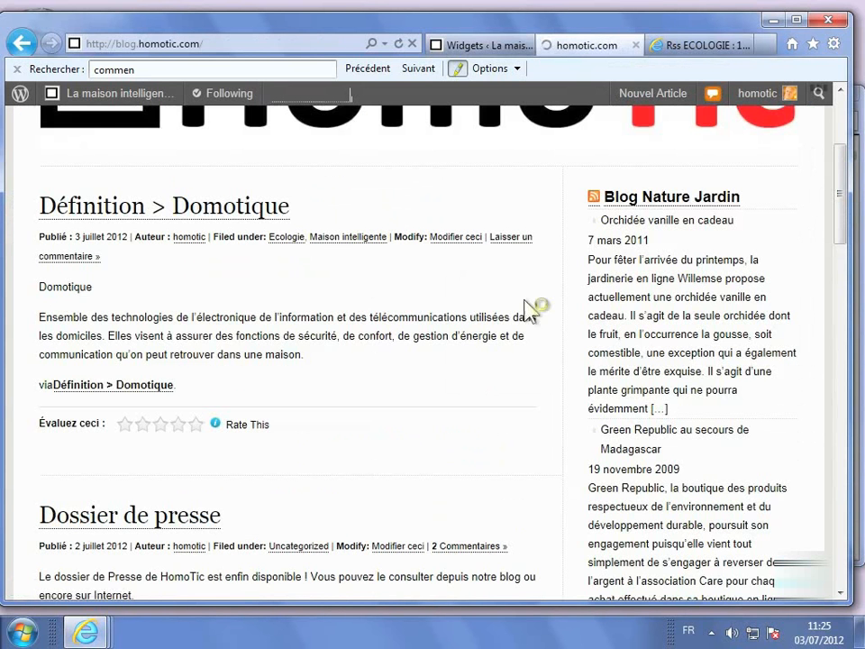